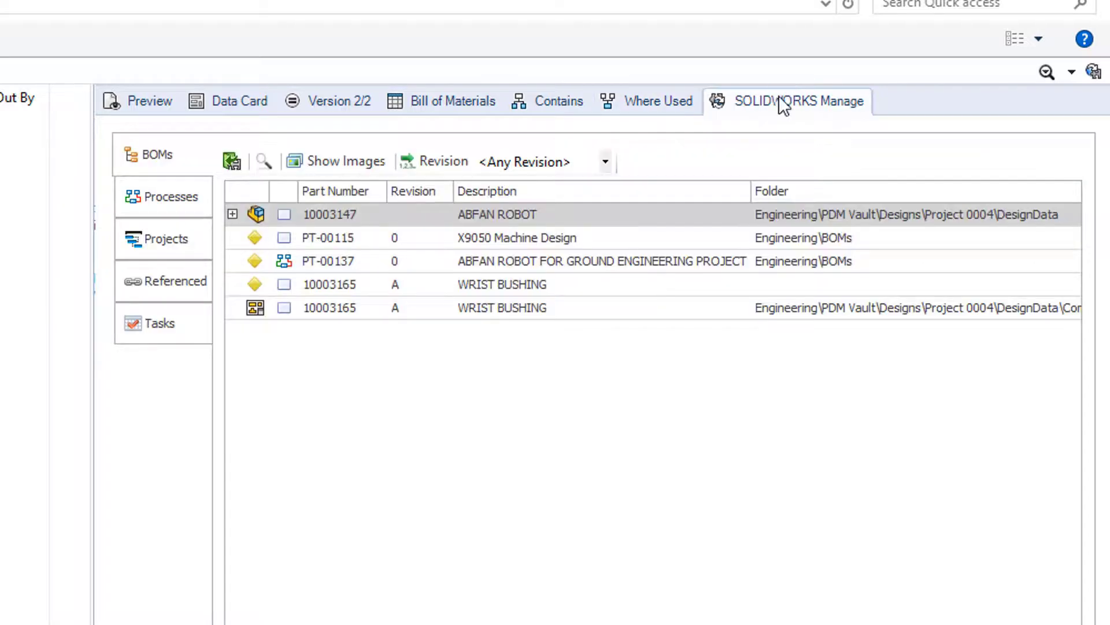
Review the wrist bushing's linked projects and the change requests referencing it.
click(165, 244)
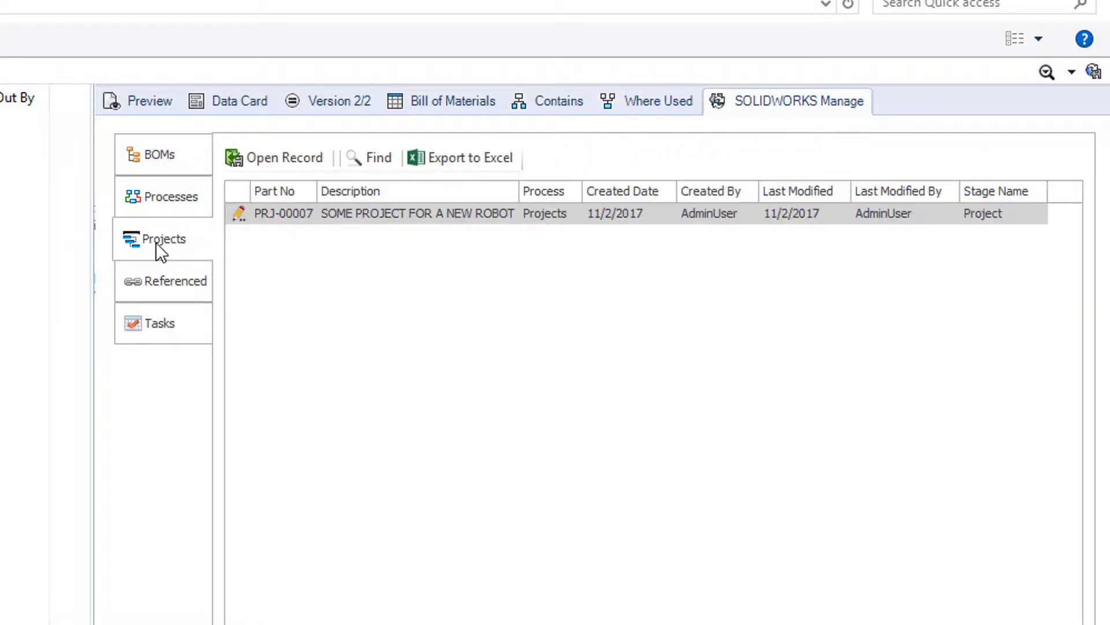
click(157, 303)
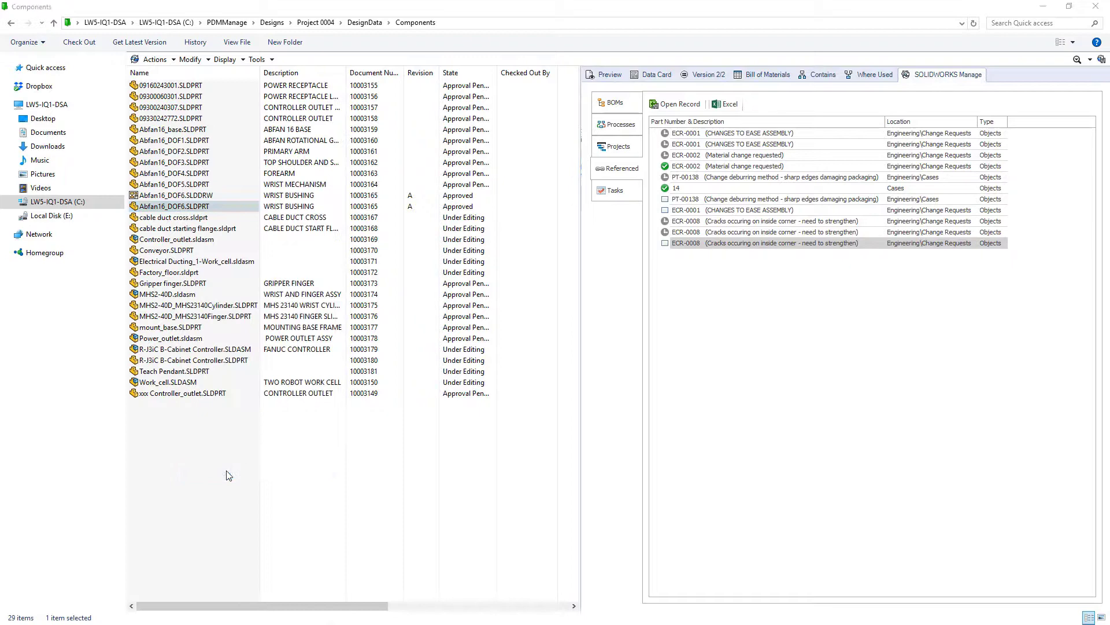
Create an Engineering Change (ECN) from Internal - Design with Dave Projectmanager as reviewer.
click(521, 294)
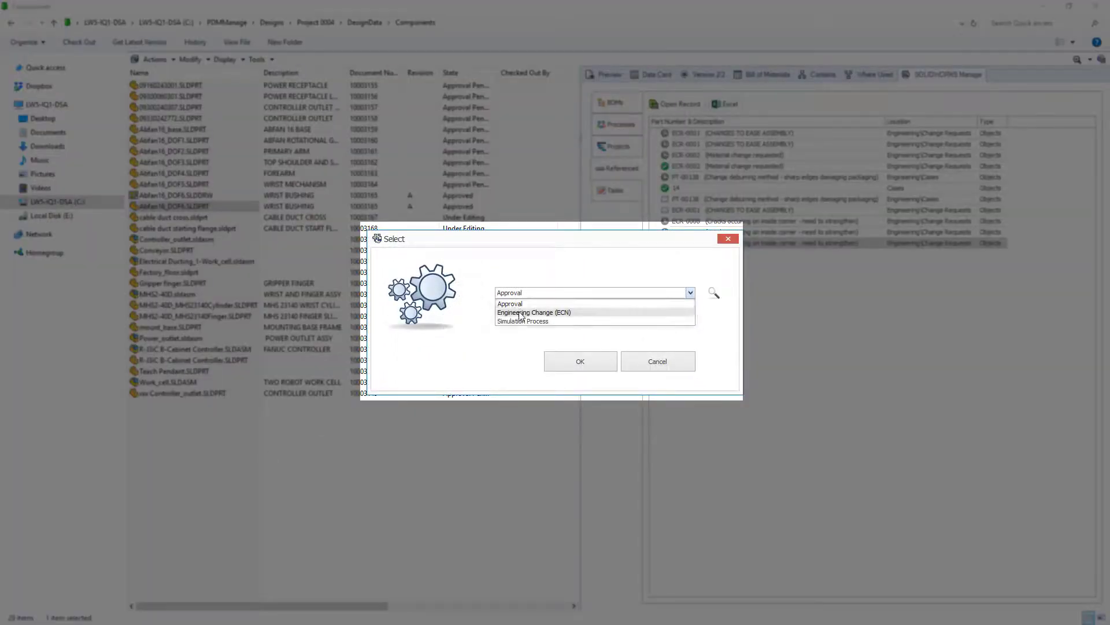
click(521, 312)
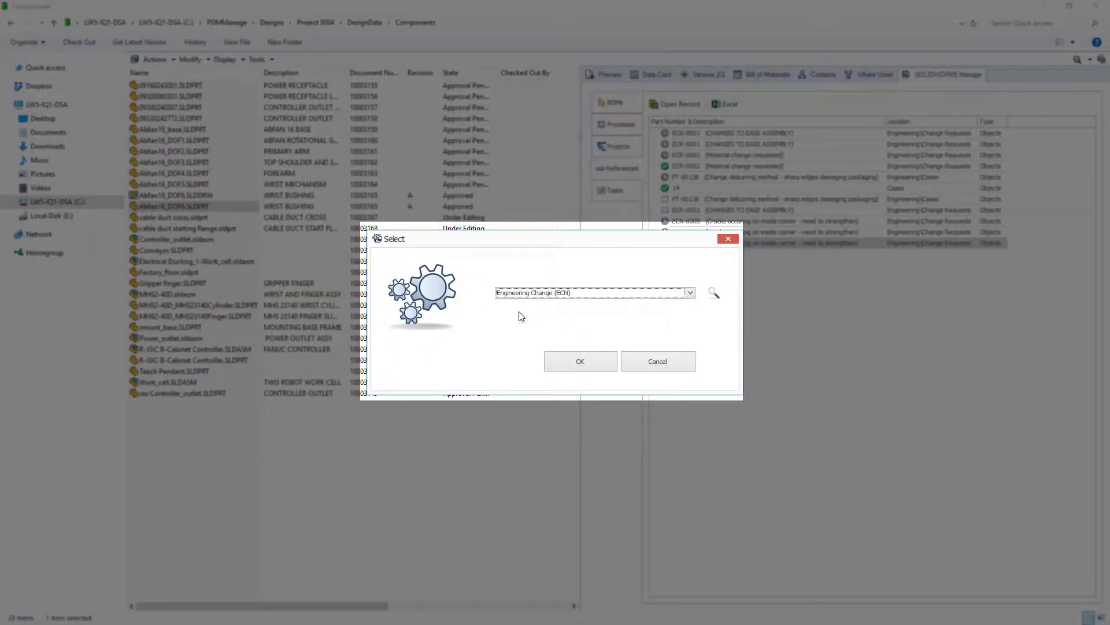
click(573, 365)
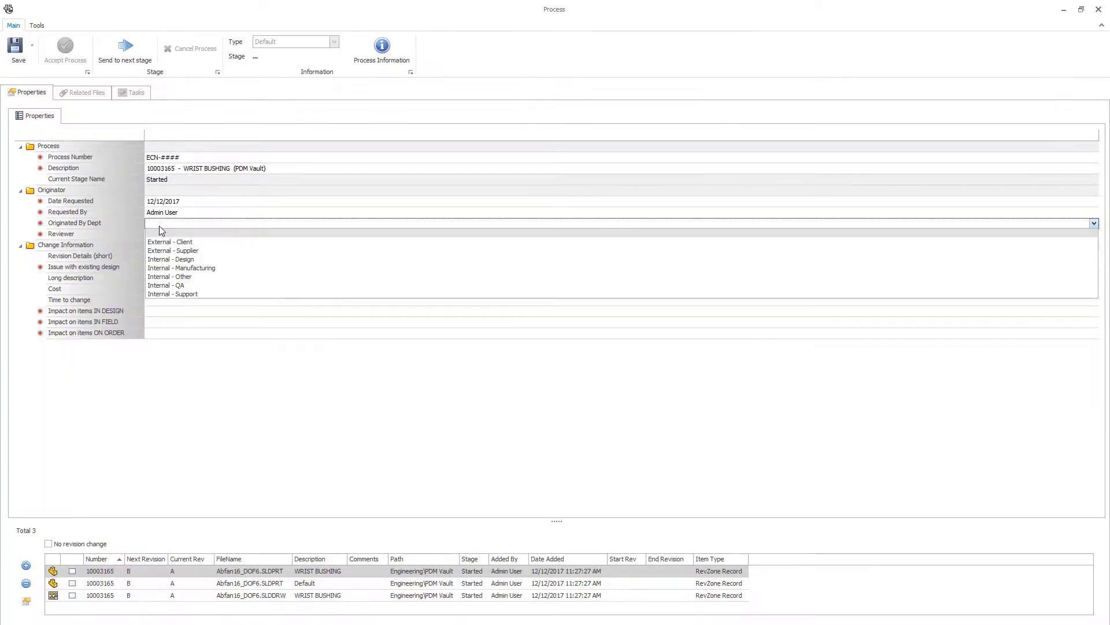
click(161, 257)
click(255, 213)
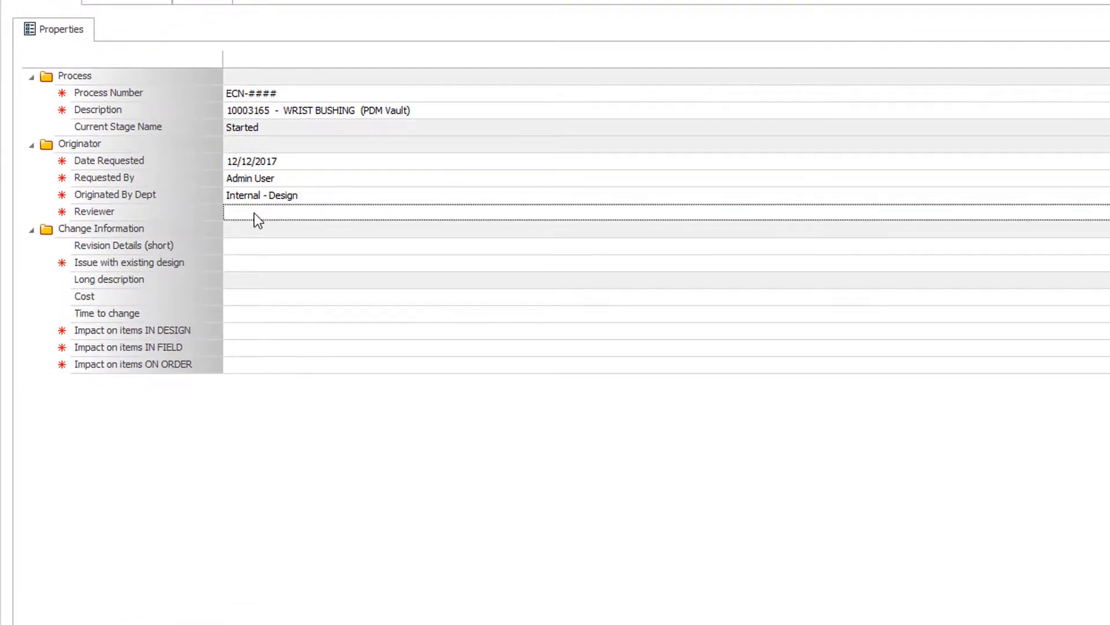
double_click(648, 279)
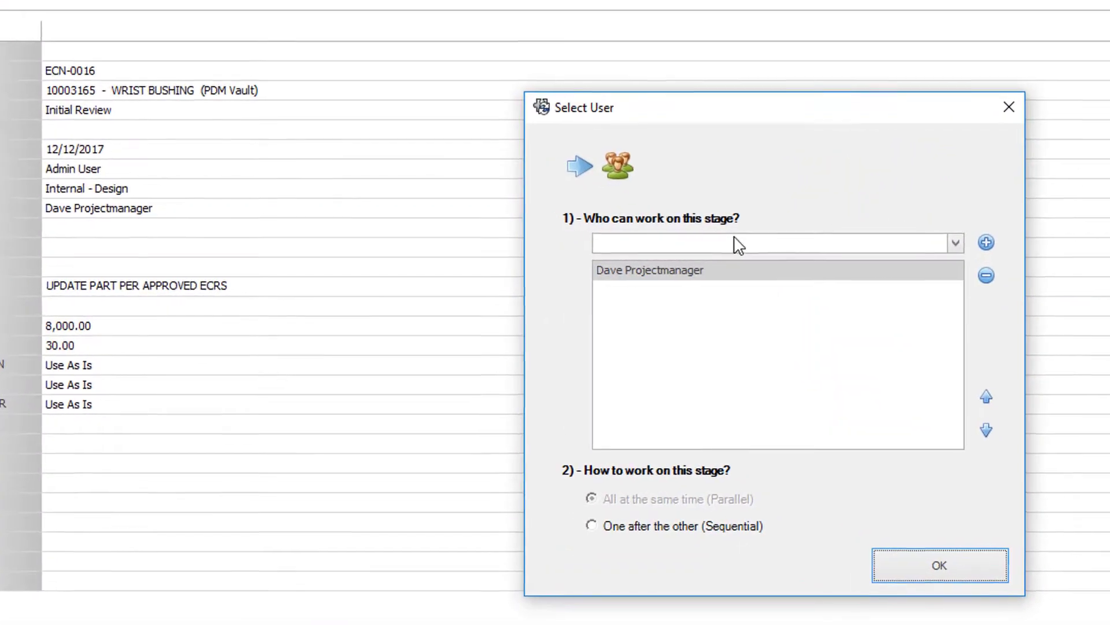
click(736, 245)
click(677, 290)
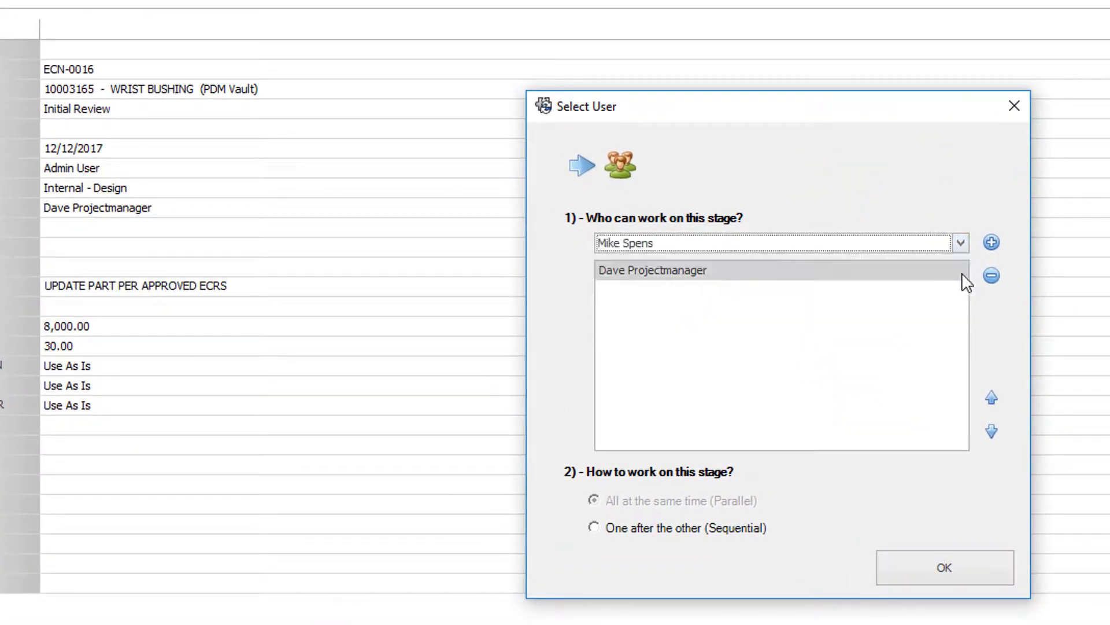
click(987, 242)
click(878, 439)
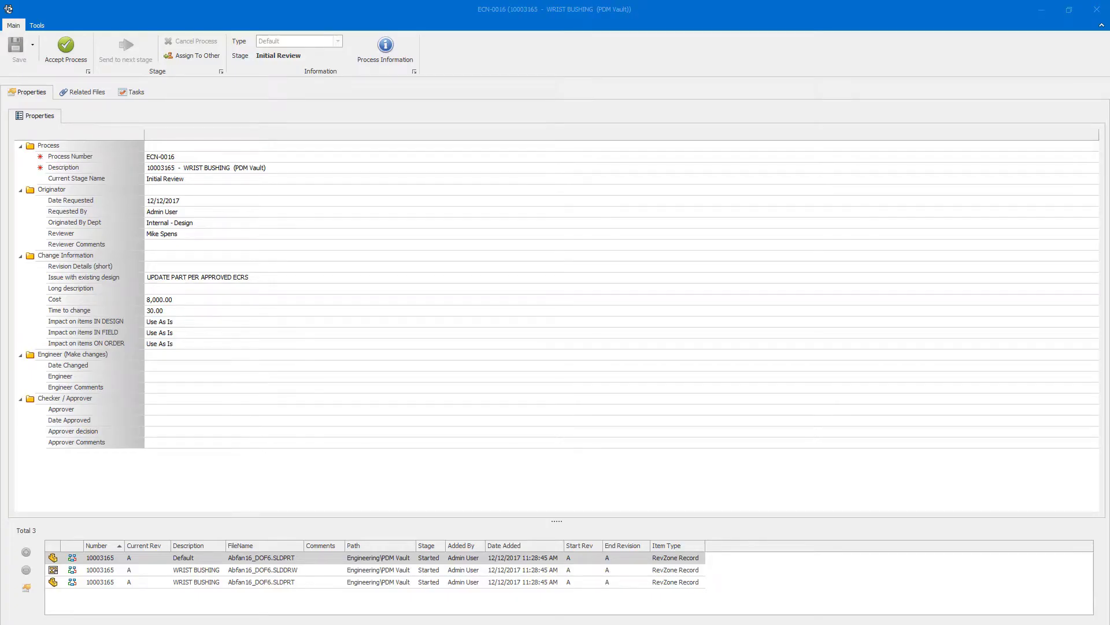
click(133, 96)
right_click(102, 172)
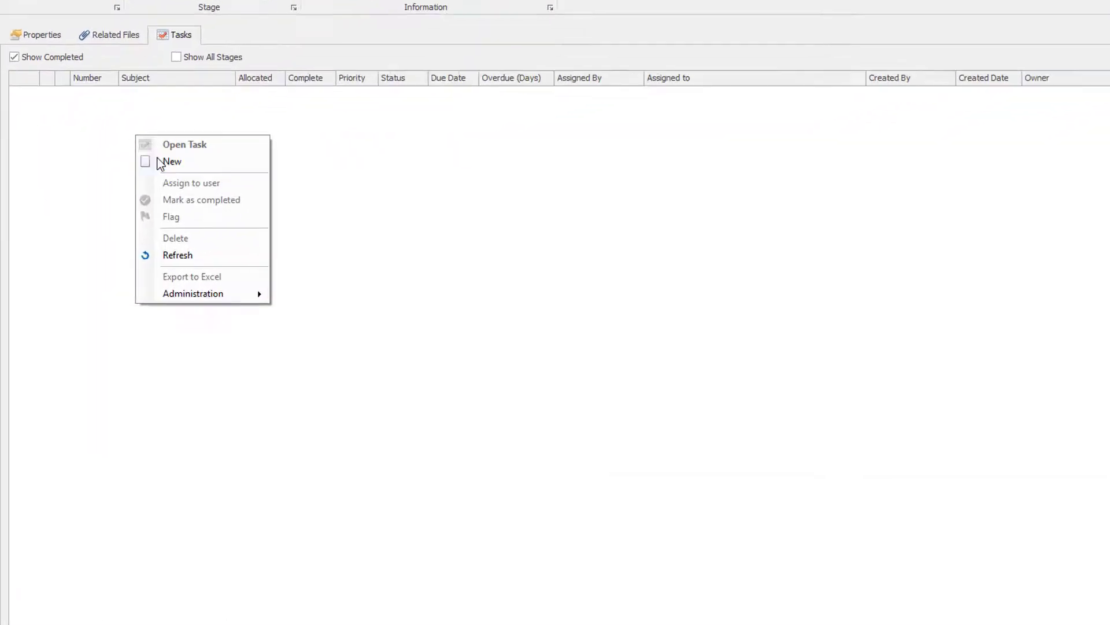
click(119, 188)
click(414, 127)
click(292, 280)
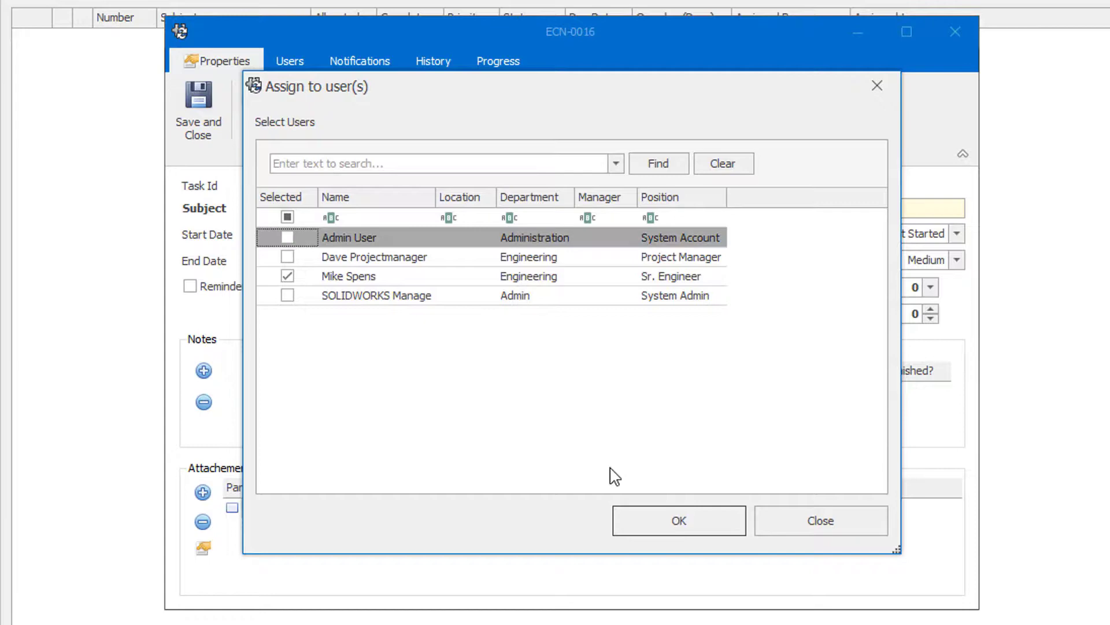
key(Return)
text(MAKE CHANGES PER ATTACHED APPROVED ECRS)
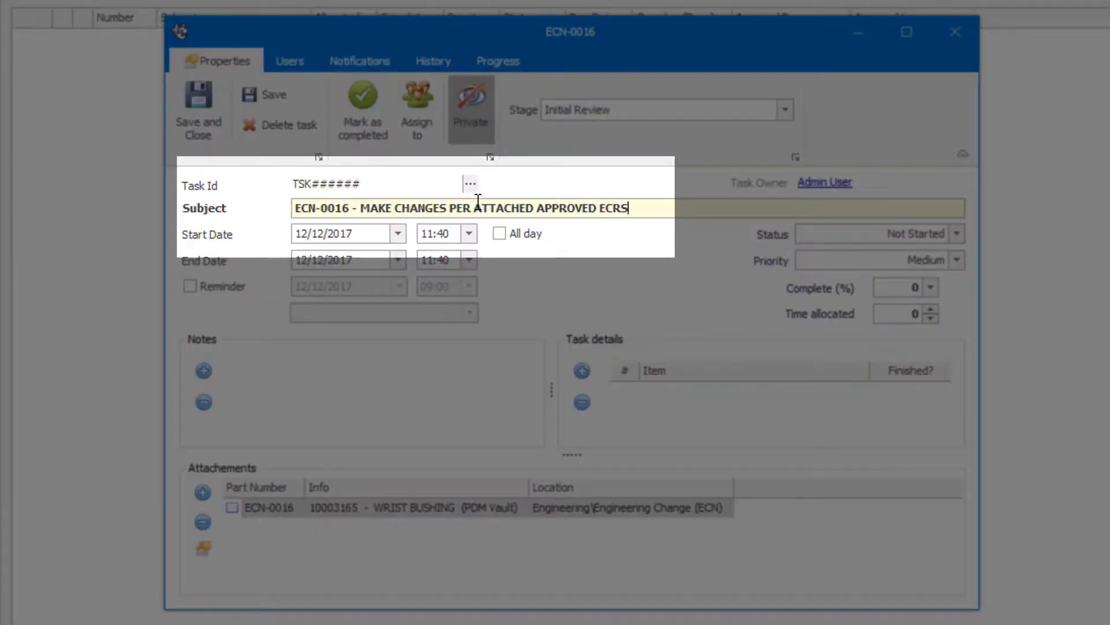
click(899, 314)
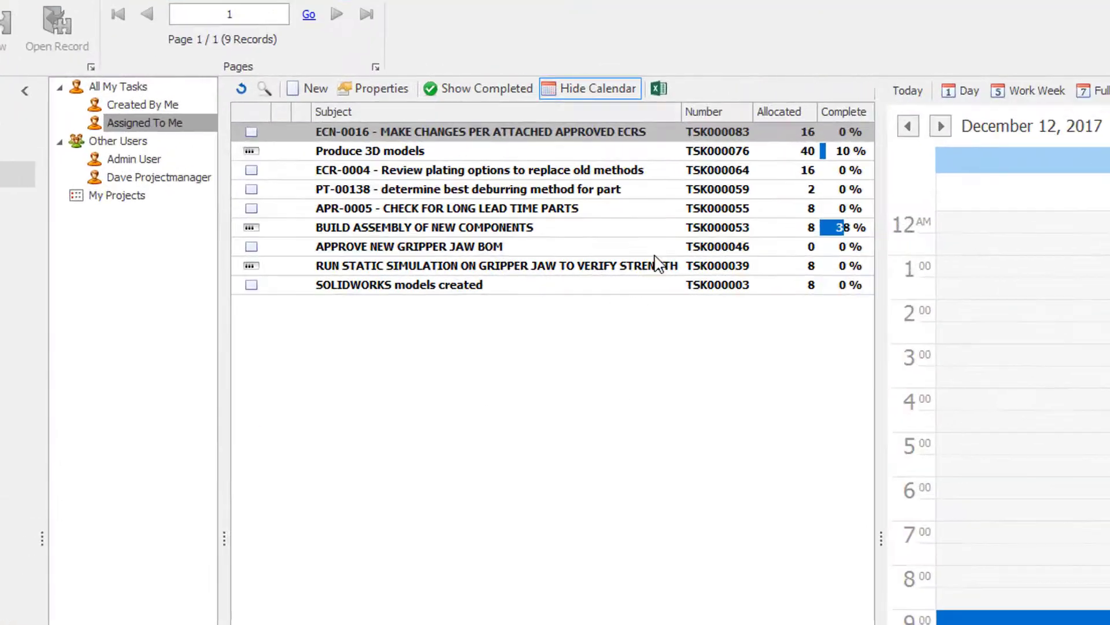
Open the ECN-0016 task from My Tasks to reach its process history.
click(652, 153)
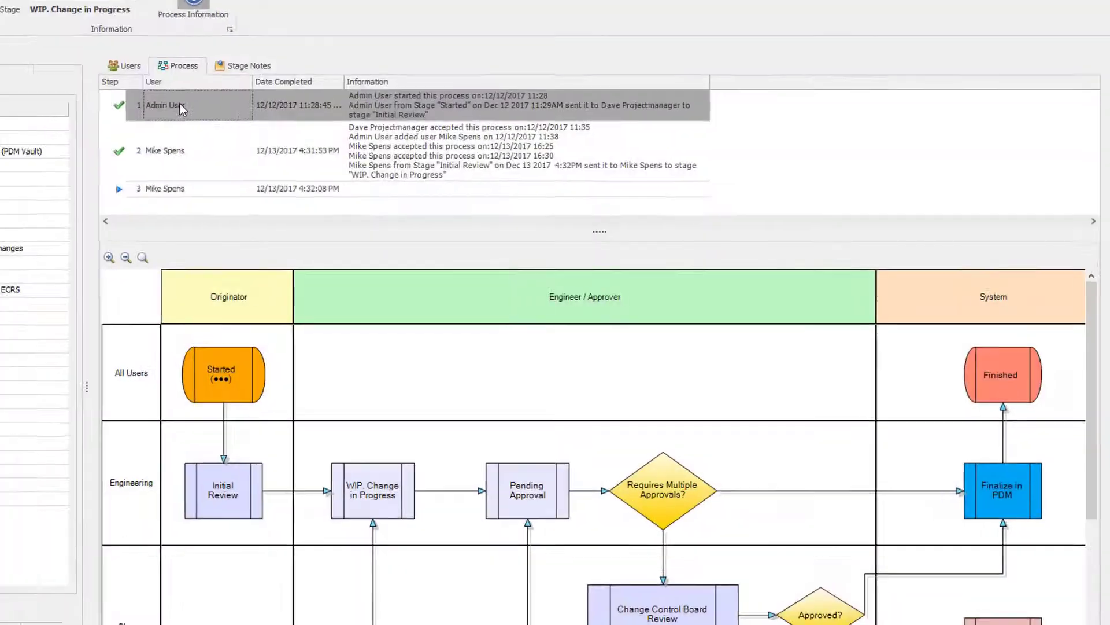
Step through process steps 2 and 3 on the diagram, then list the stage users.
click(96, 142)
click(96, 186)
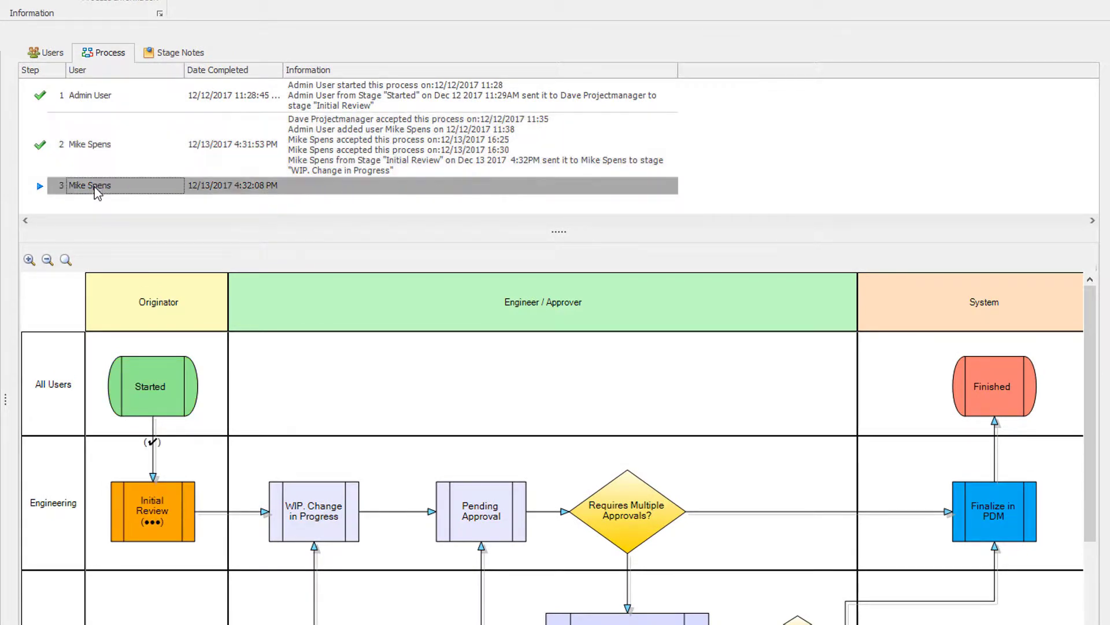
click(56, 59)
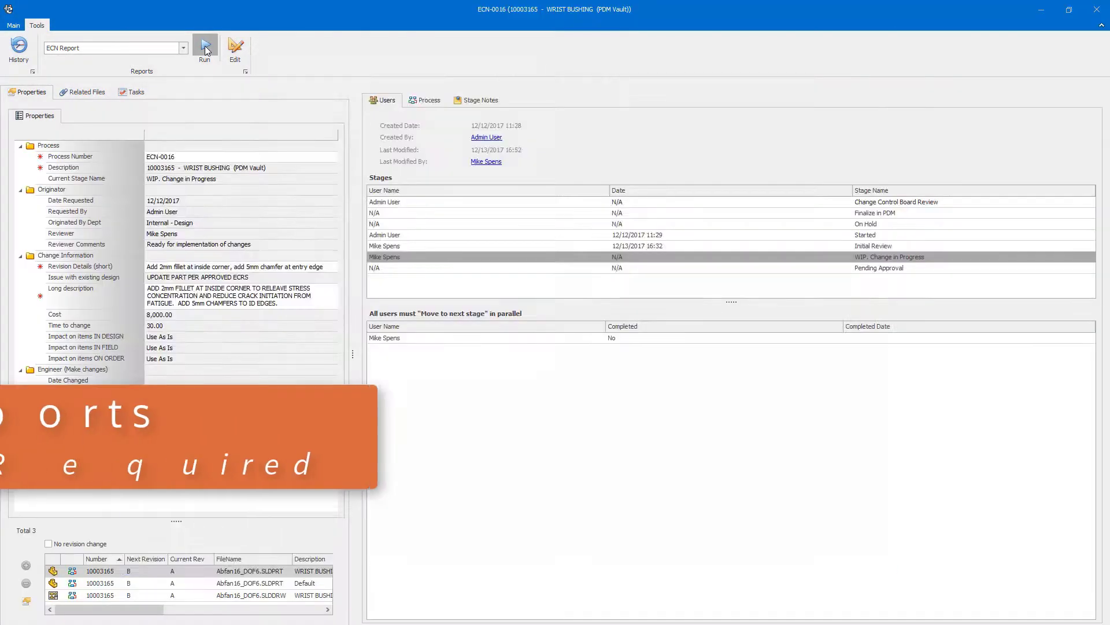
Run the ECN Report to preview the ECN-0016 change notice.
click(206, 47)
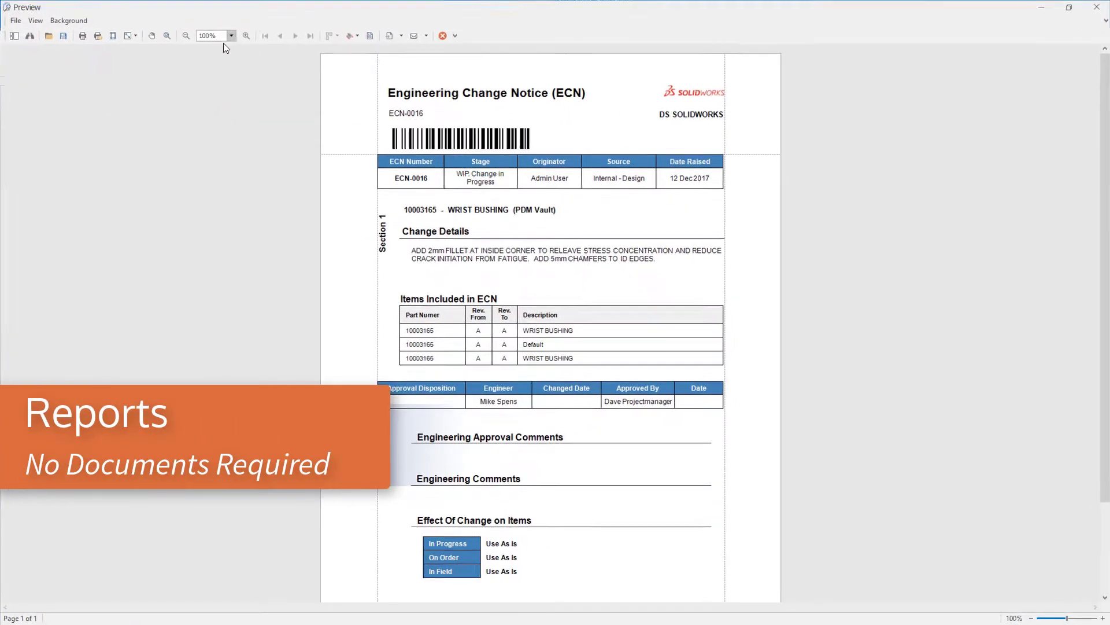